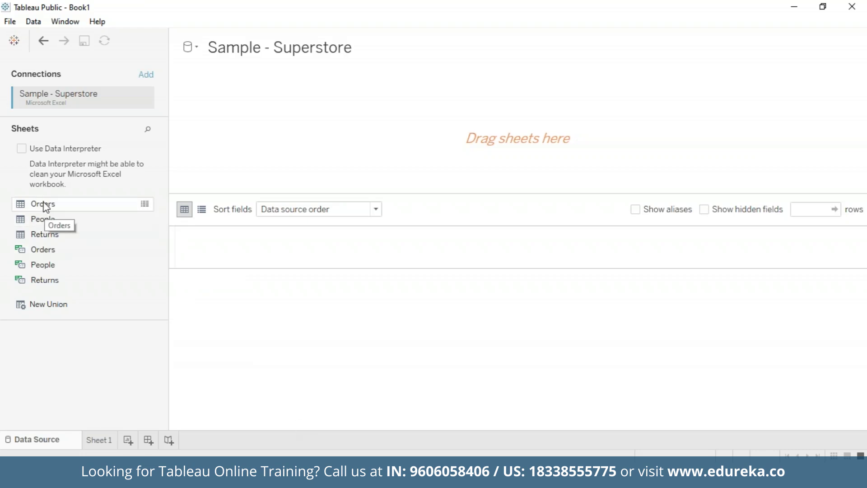
Add the Orders sheet from Sample - Superstore to the data source canvas.
left_click_drag(43, 204, 449, 110)
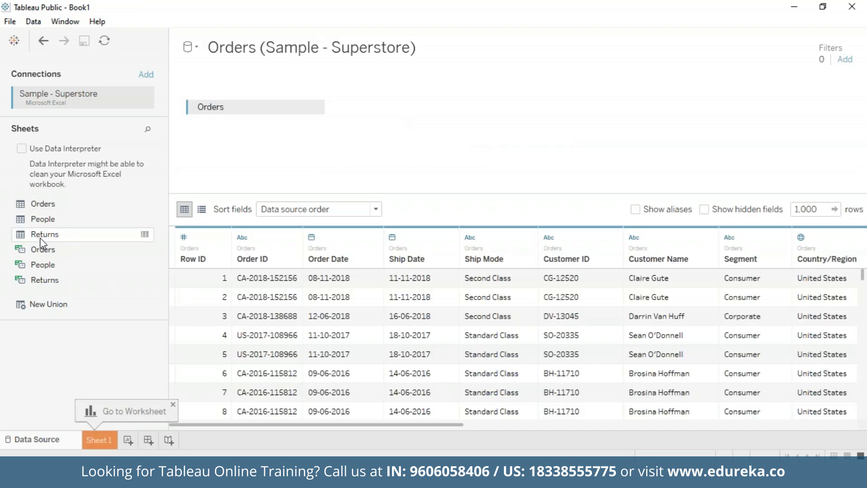
Add the Returns sheet beside Orders and make it a left join on Order ID.
left_click_drag(39, 236, 204, 96)
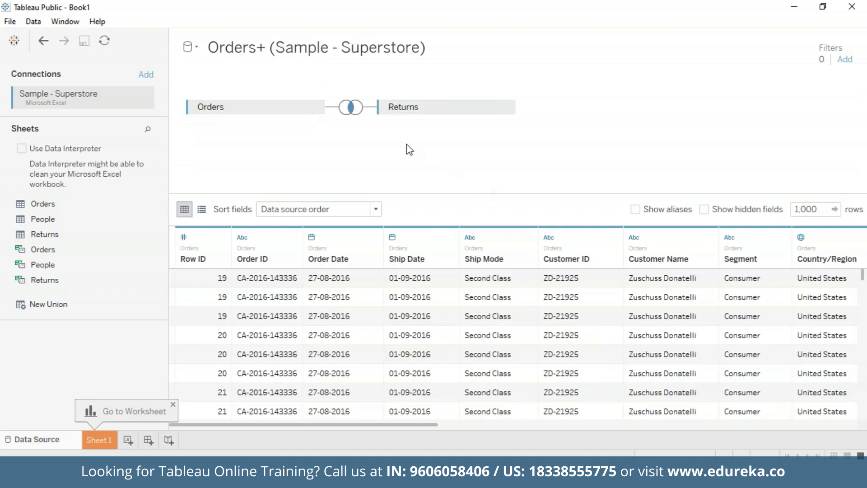
left_click(352, 109)
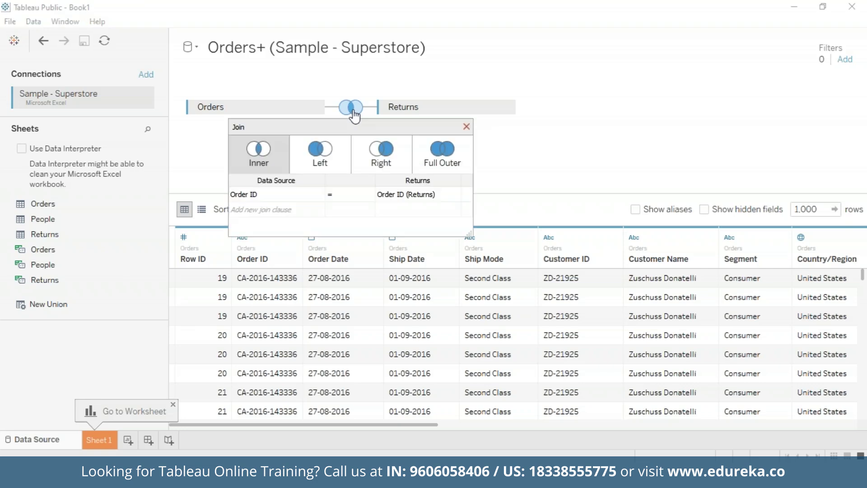
left_click(339, 167)
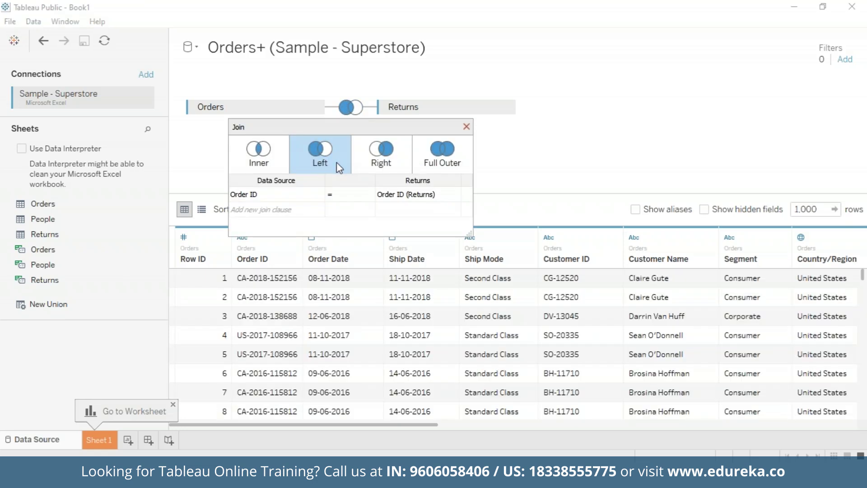
left_click(466, 127)
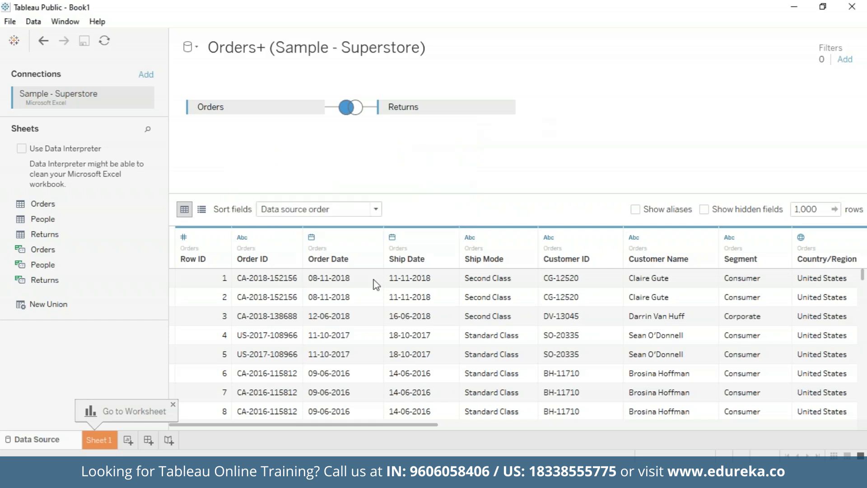
Switch to Sheet 1 and start a new calculated field from the Analysis menu.
left_click(99, 440)
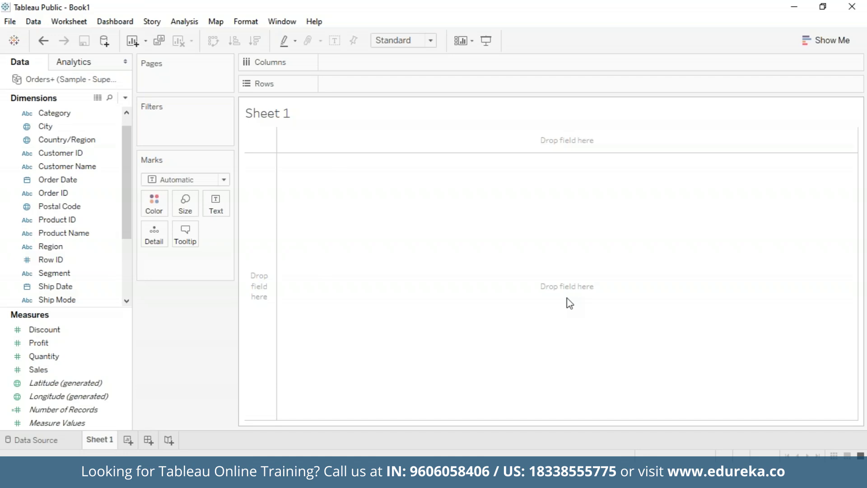
left_click(185, 22)
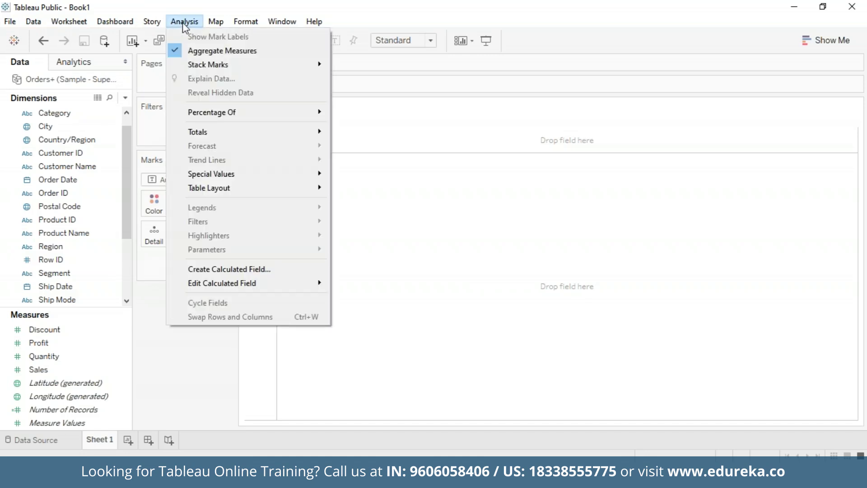
left_click(216, 269)
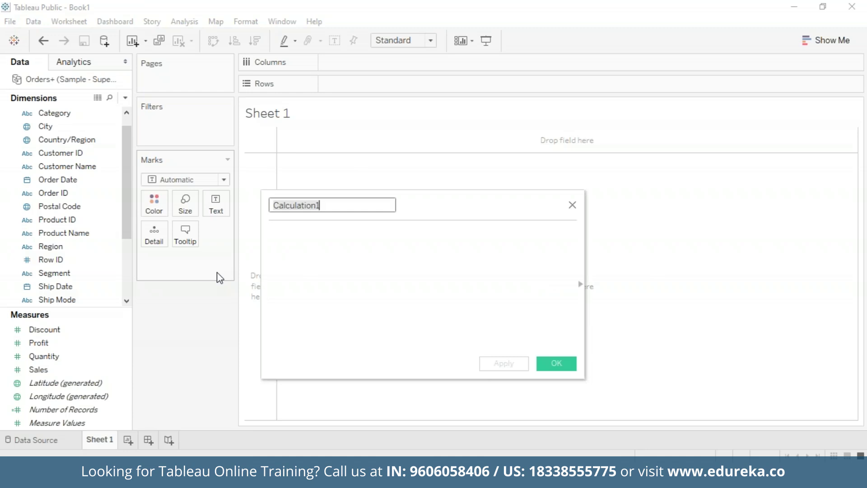
Create a calculated field named Returns with formula COUNT([Returned] = "Yes") and apply it.
key("BackSpace")
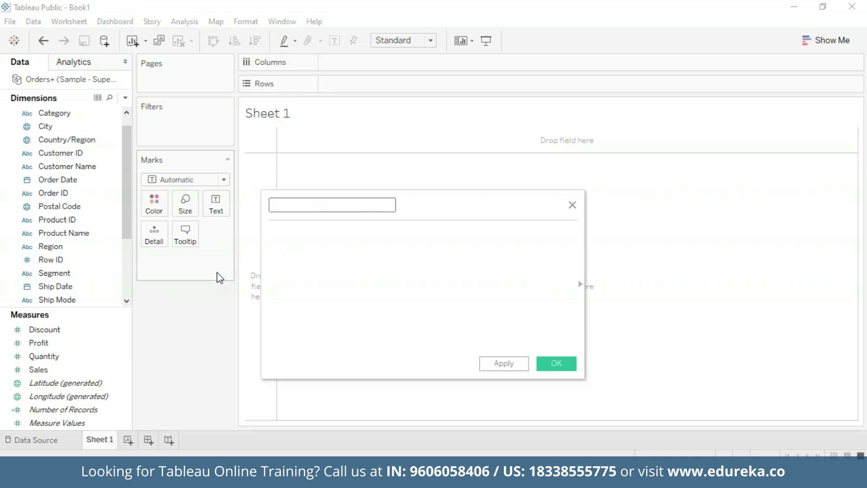
type("Returns")
left_click(330, 262)
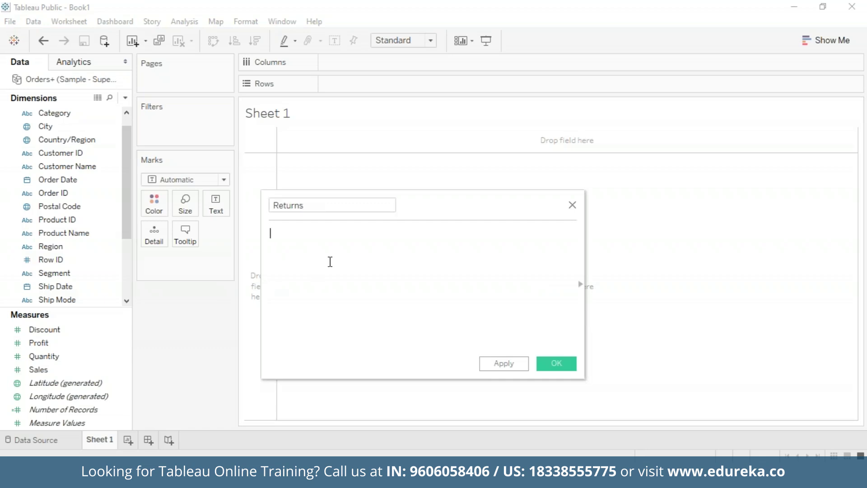
left_click(330, 261)
type("c")
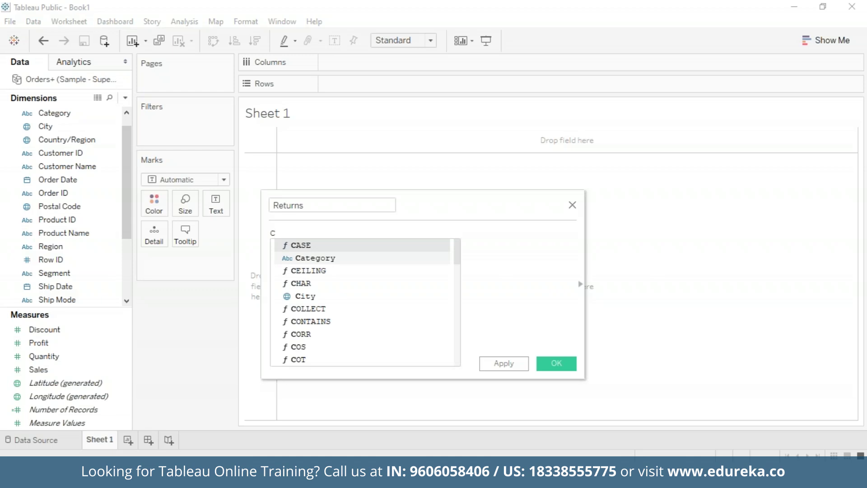
type("ou")
left_click(321, 247)
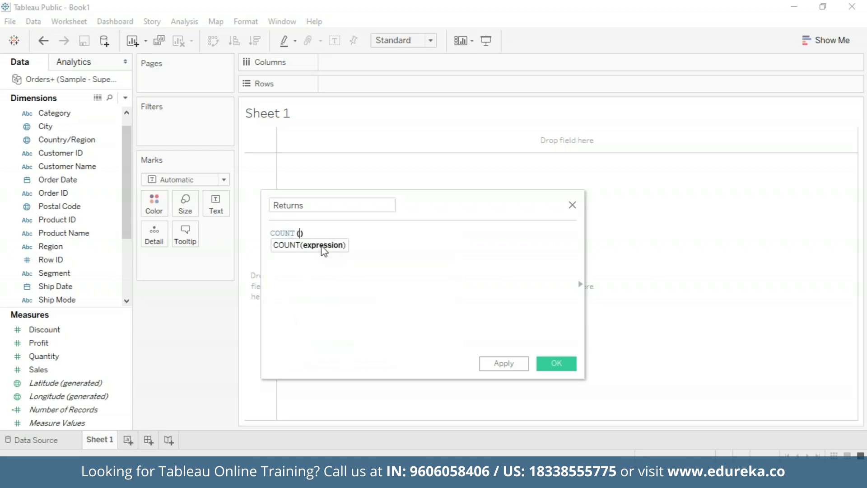
type("re")
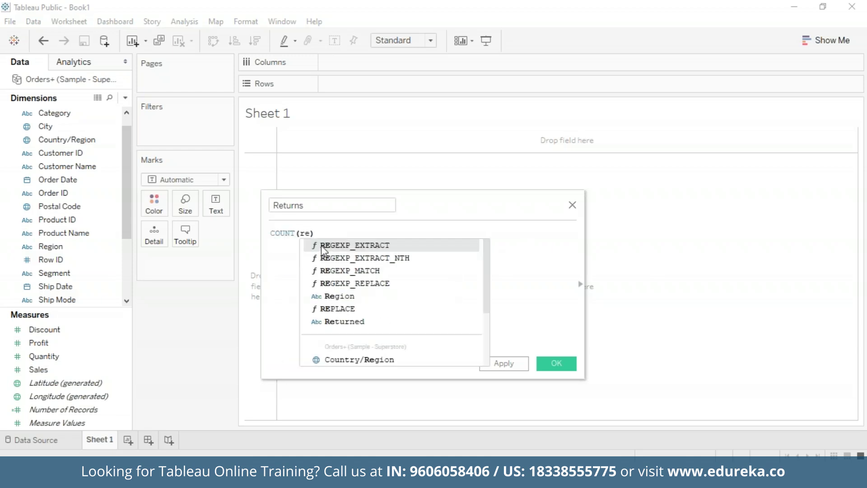
type("tu")
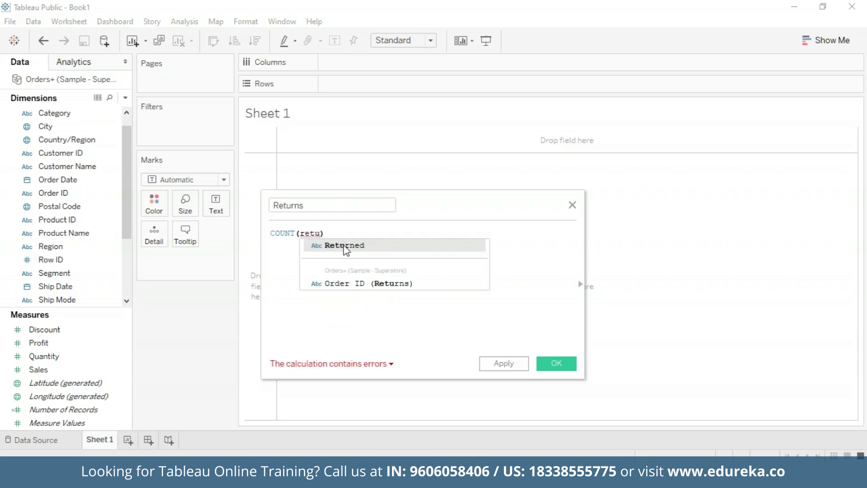
left_click(340, 246)
type("= \"")
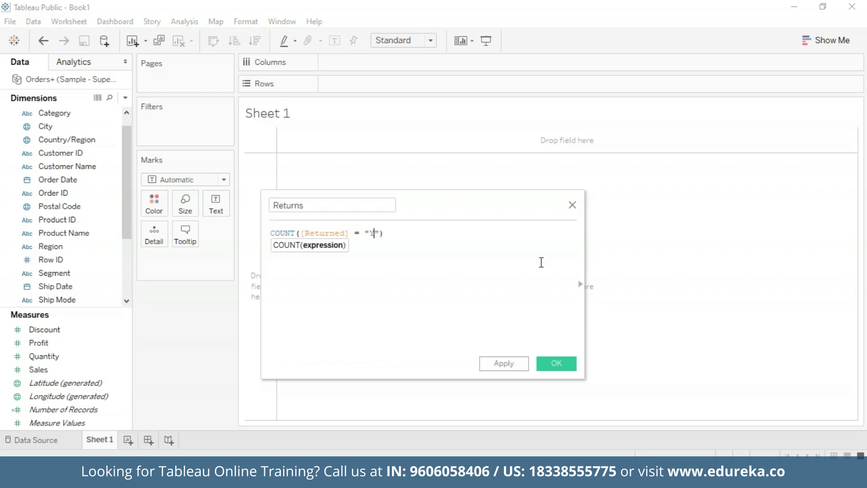
type("Yes")
left_click(410, 233)
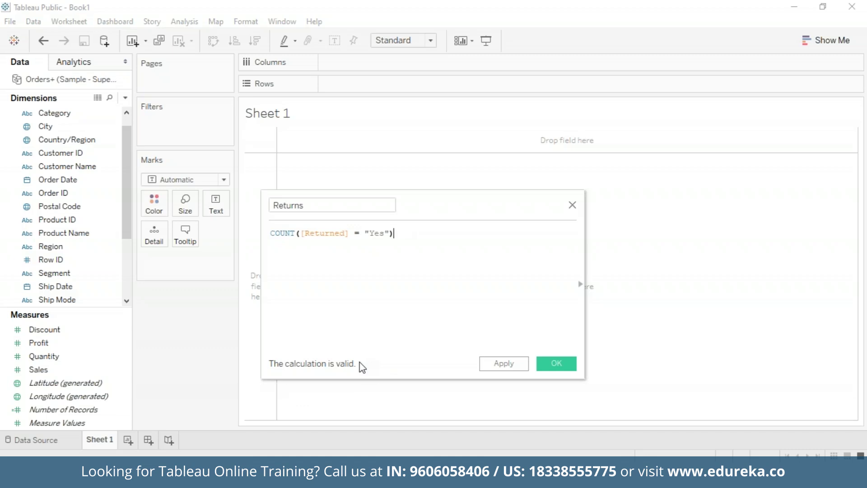
left_click(519, 364)
left_click(564, 366)
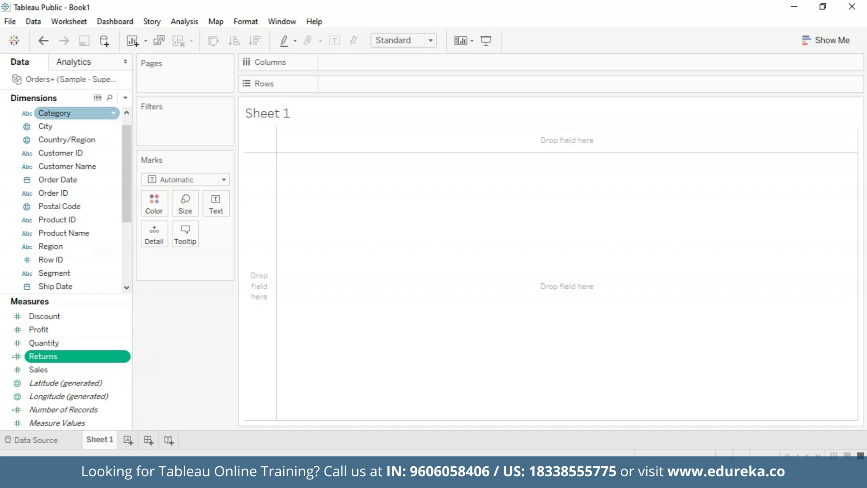
Plot Returns by Sub-Category as bars, sorted descending from Binders to Copiers.
scroll(129, 141, "up", 1)
left_click_drag(129, 141, 131, 189)
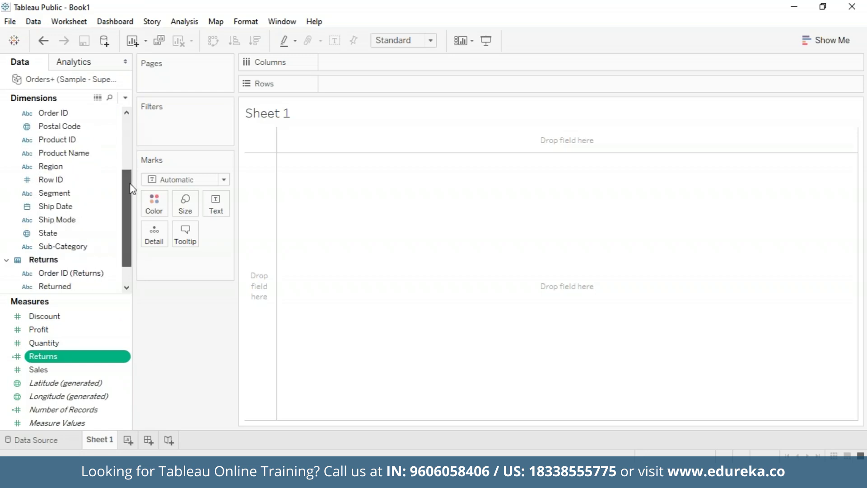
left_click(74, 248)
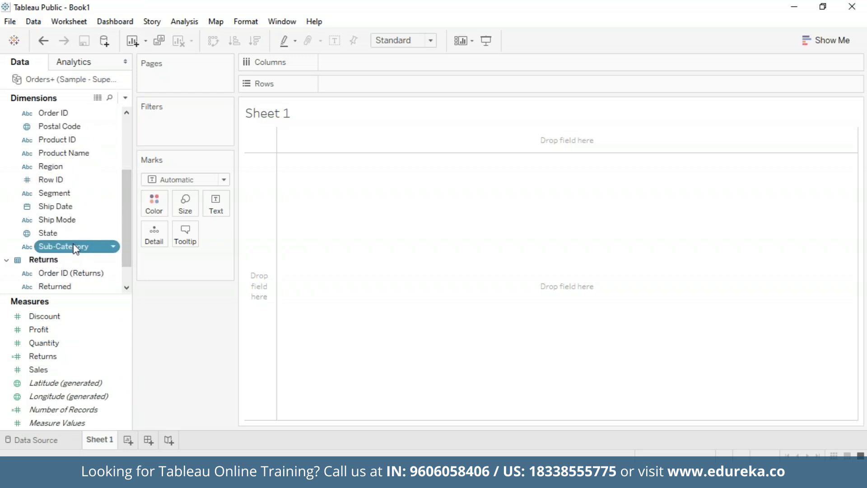
mouse_move(75, 249)
left_mouse_down()
mouse_move(391, 73)
mouse_move(379, 61)
left_mouse_up()
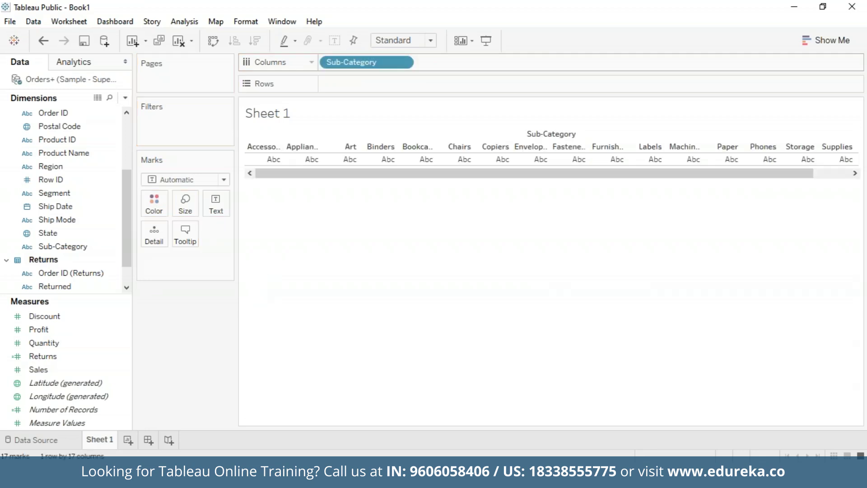
mouse_move(74, 356)
left_mouse_down()
mouse_move(448, 93)
mouse_move(373, 79)
left_mouse_up()
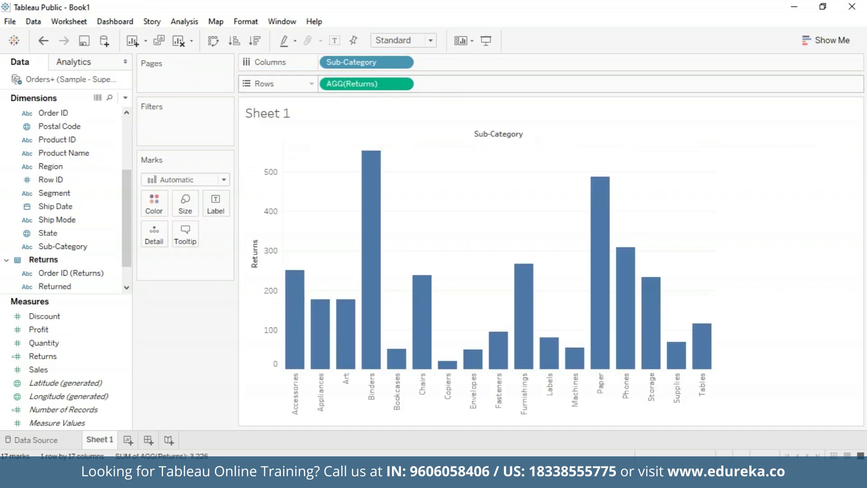
left_click(255, 42)
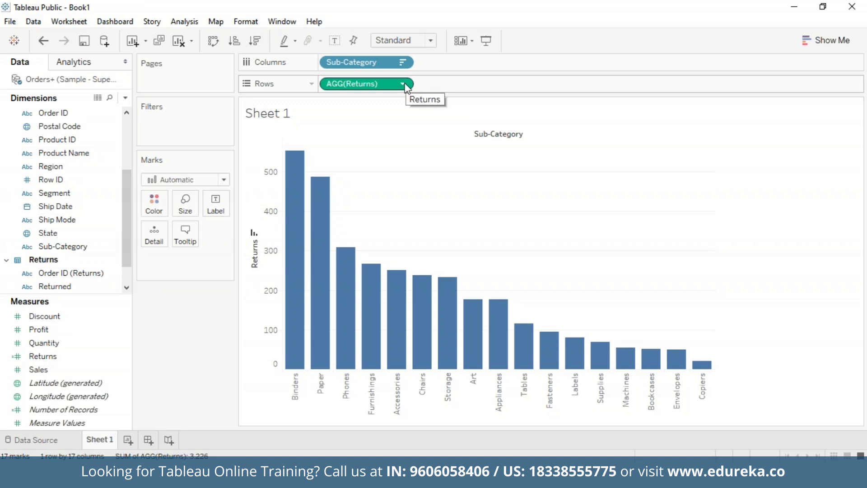
Add a second Returns measure to Rows and combine both on a dual axis.
left_click_drag(54, 356, 458, 85)
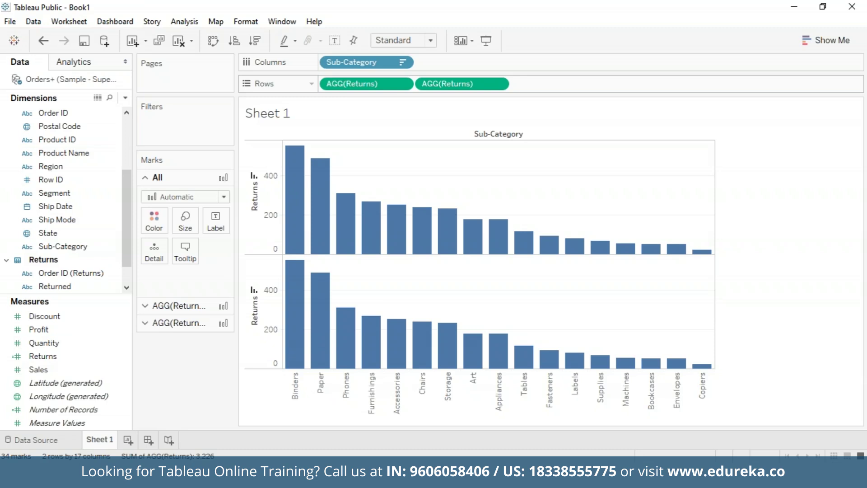
left_click(499, 85)
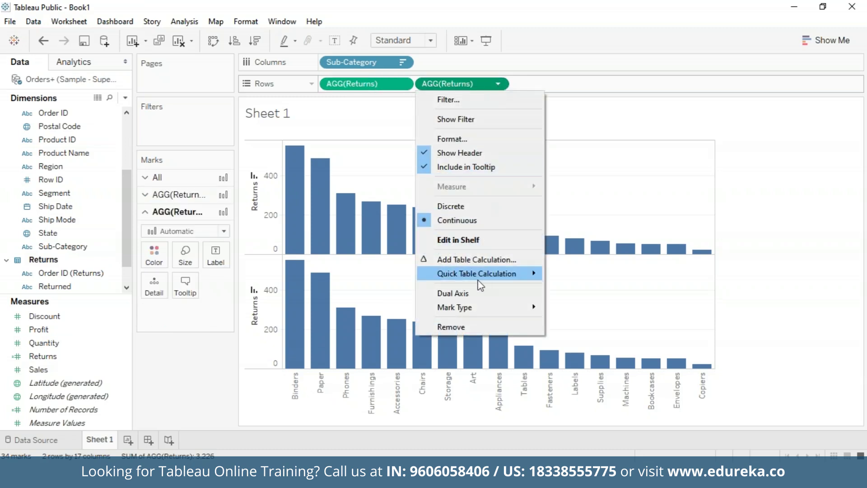
left_click(480, 296)
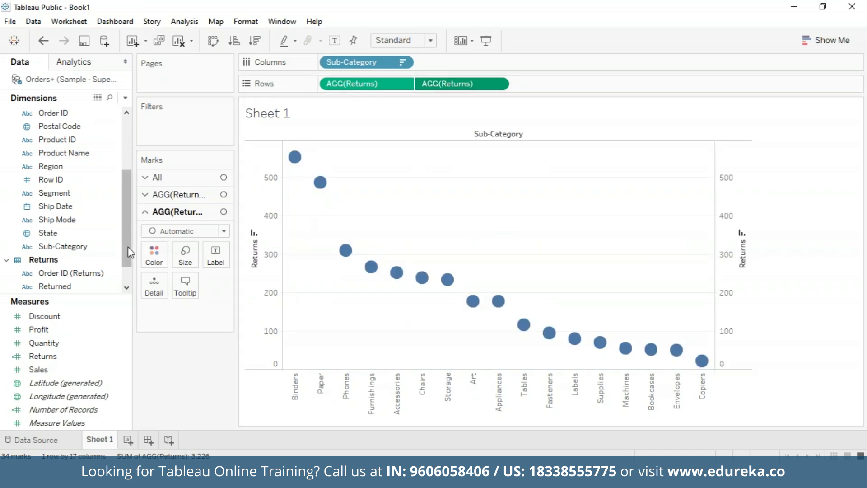
left_click(147, 194)
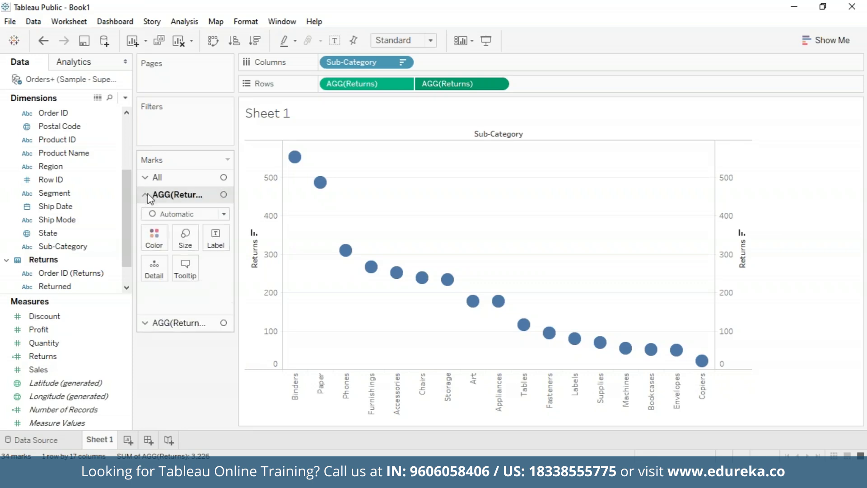
left_click(223, 214)
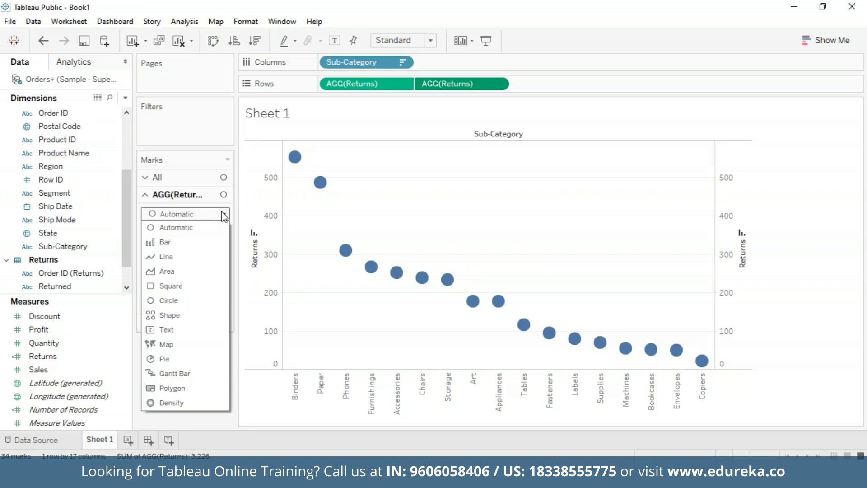
Draw the first Returns measure as bars and the second as an orange line.
left_click(193, 243)
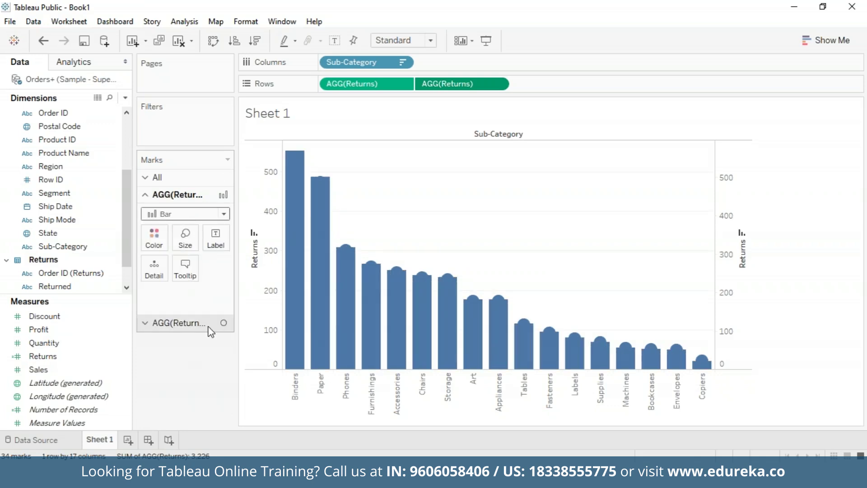
left_click(209, 328)
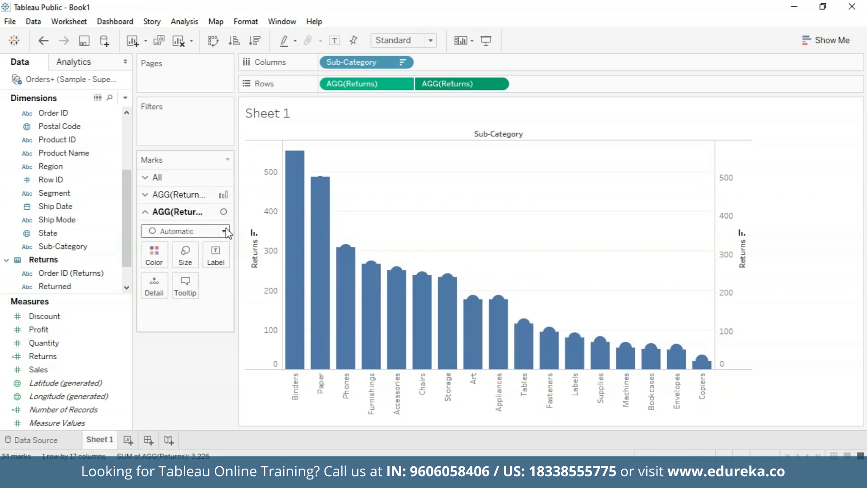
left_click(225, 232)
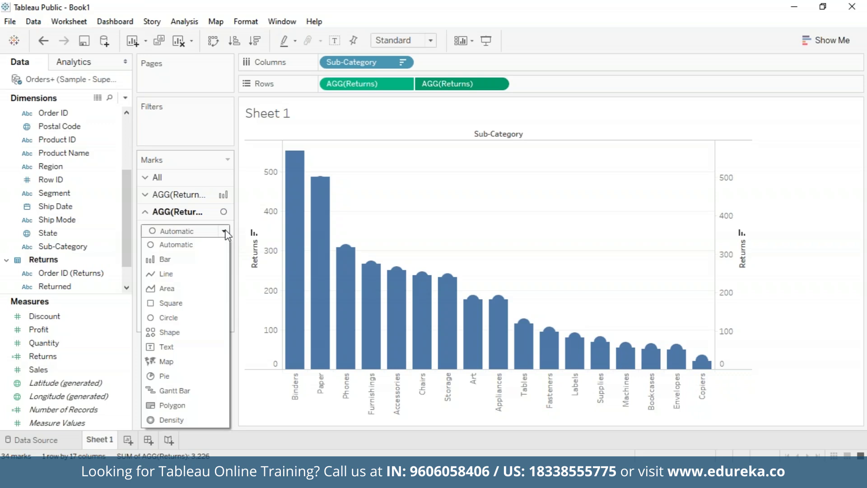
left_click(183, 275)
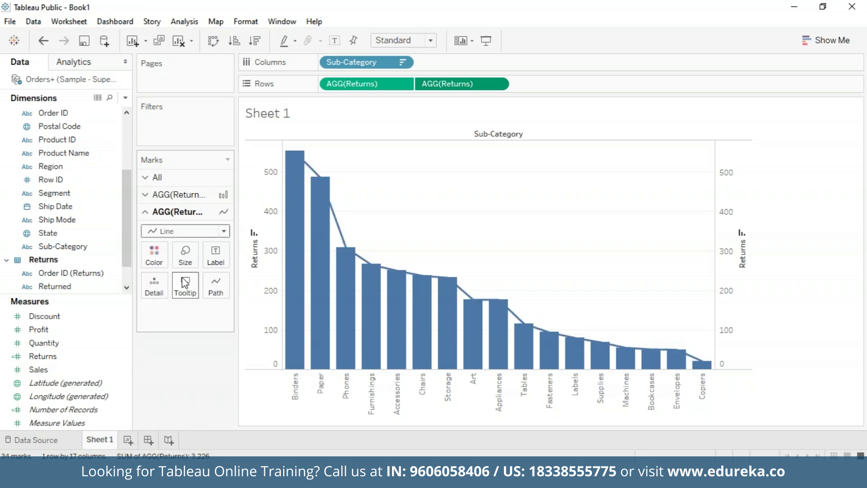
left_click(159, 254)
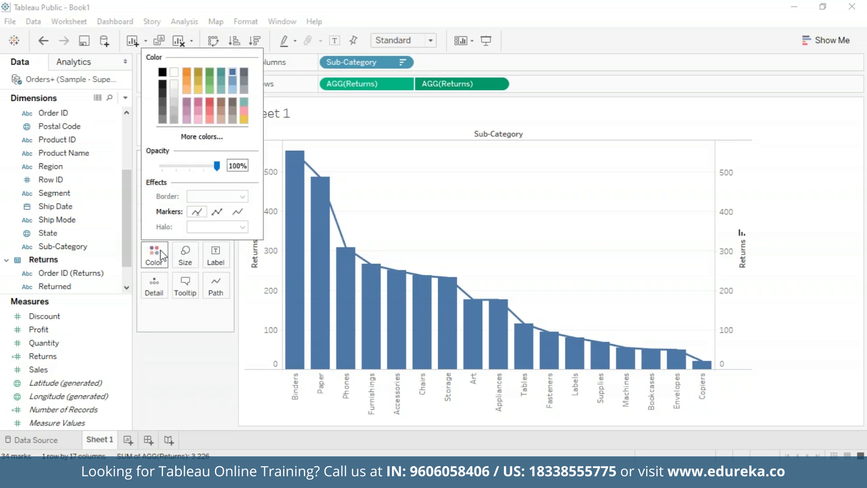
left_click(188, 73)
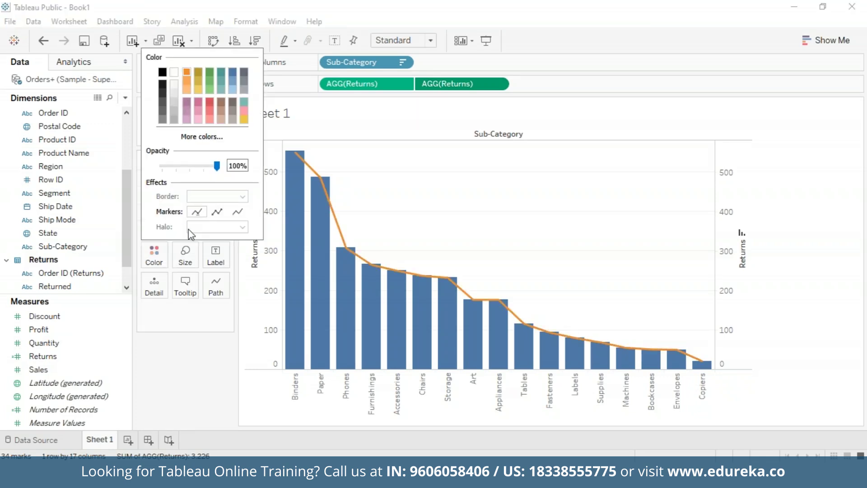
left_click(183, 326)
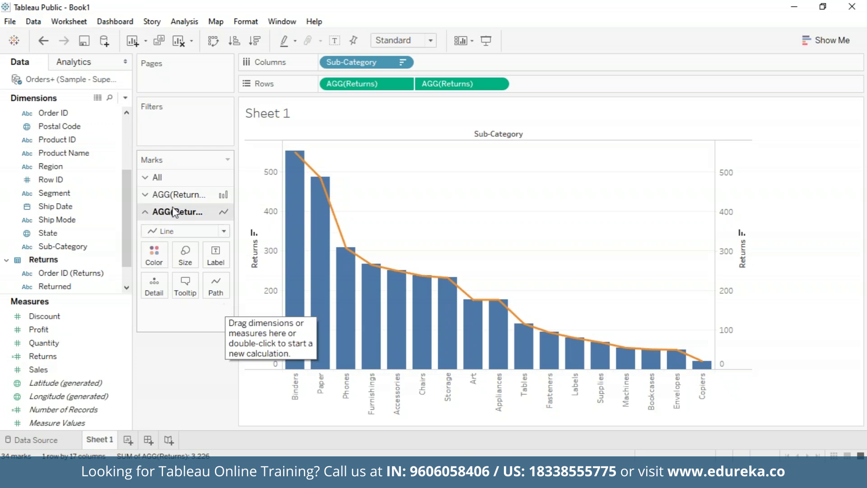
Colour the Returns bars dark blue using a custom basic colour swatch.
left_click(155, 197)
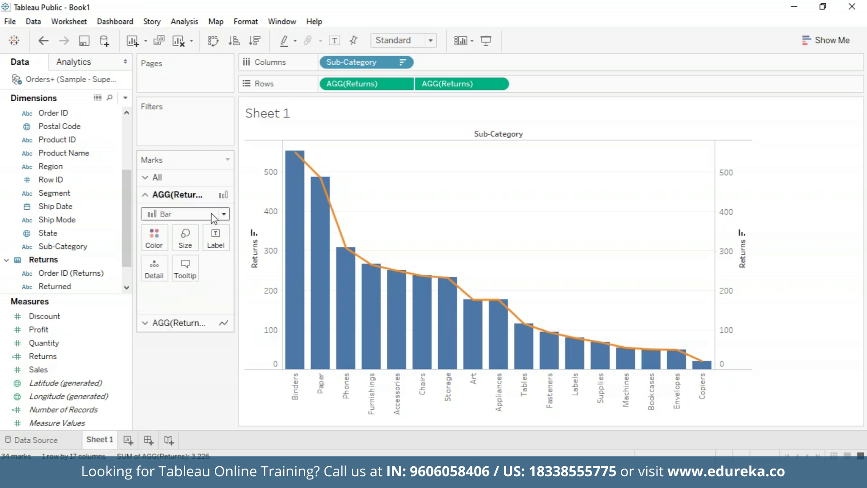
left_click(156, 242)
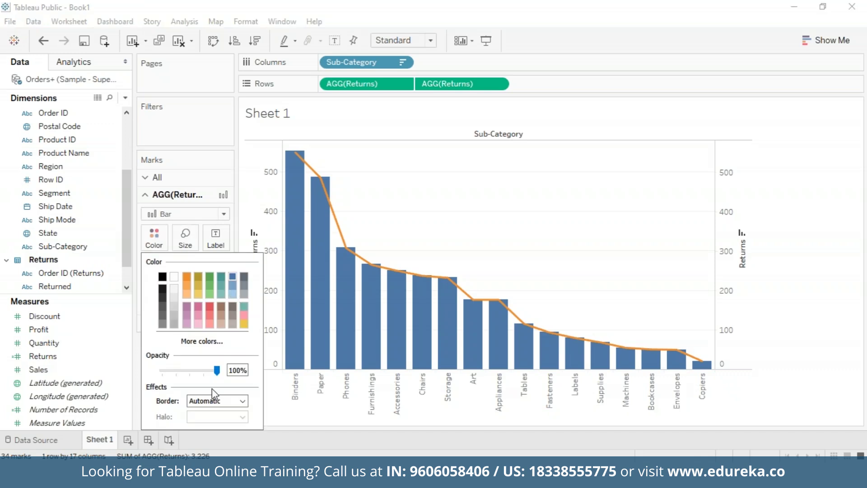
left_click(219, 342)
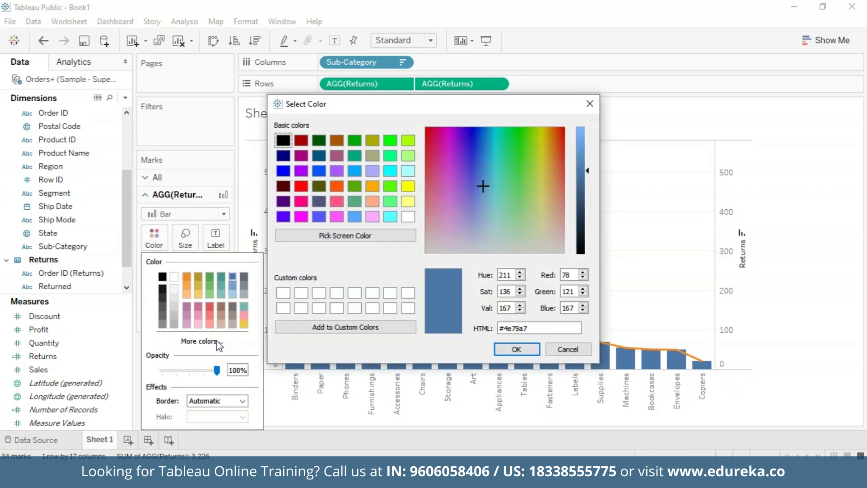
left_click(317, 156)
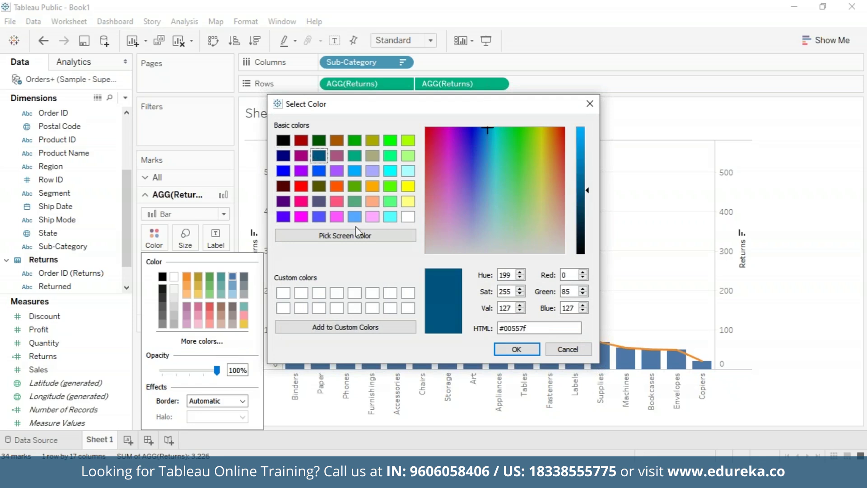
left_click(516, 349)
left_click(576, 265)
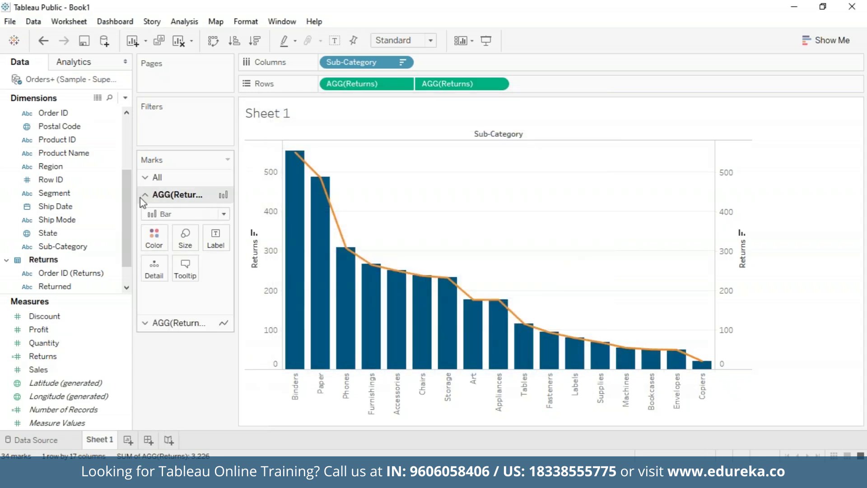
left_click(142, 326)
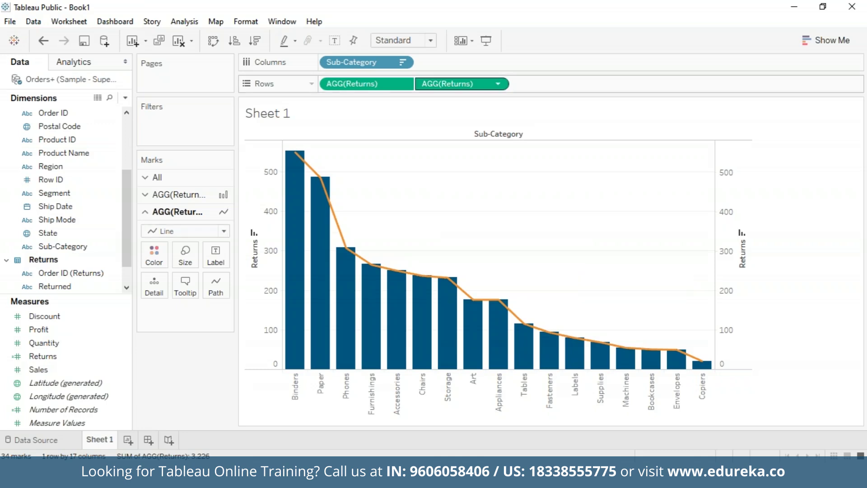
Apply a Running Total quick table calculation to the second Returns measure.
right_click(468, 84)
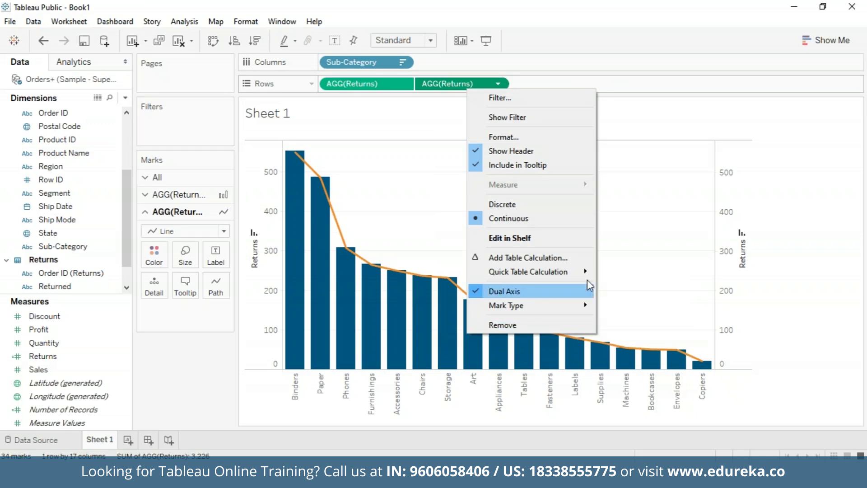
mouse_move(589, 268)
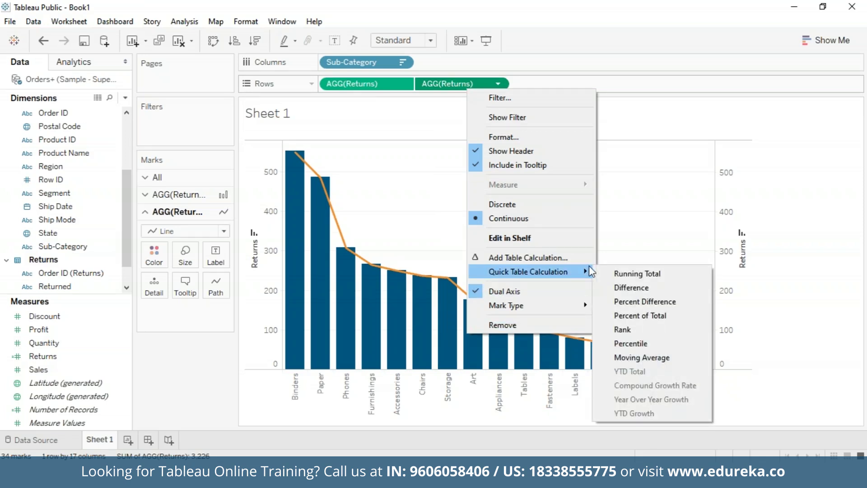
left_click(637, 274)
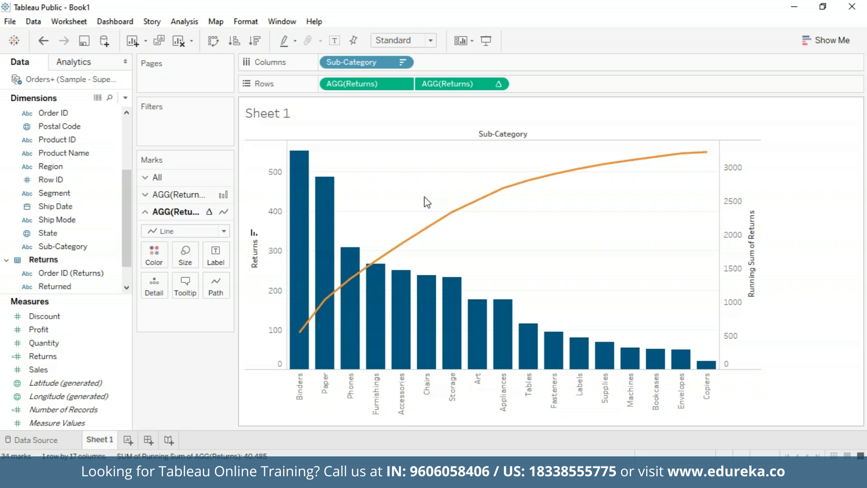
left_click(491, 86)
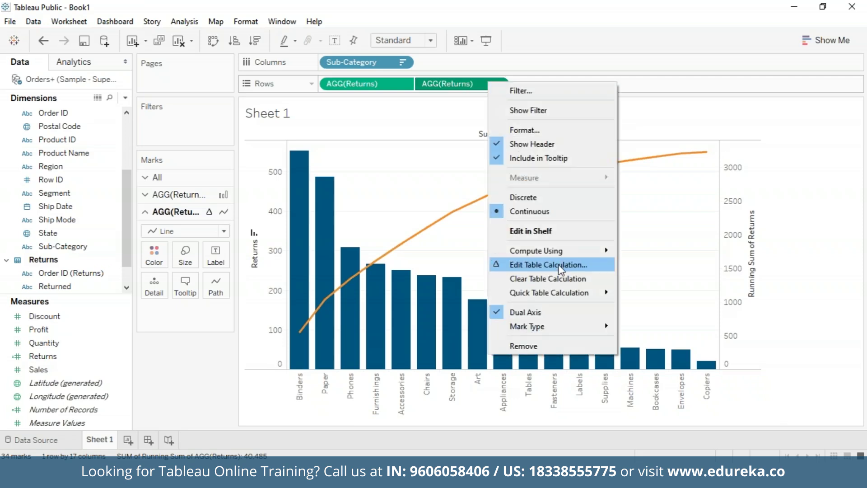
Add a secondary Percent of Total calculation so the running-total line ends at 100%.
left_click(561, 270)
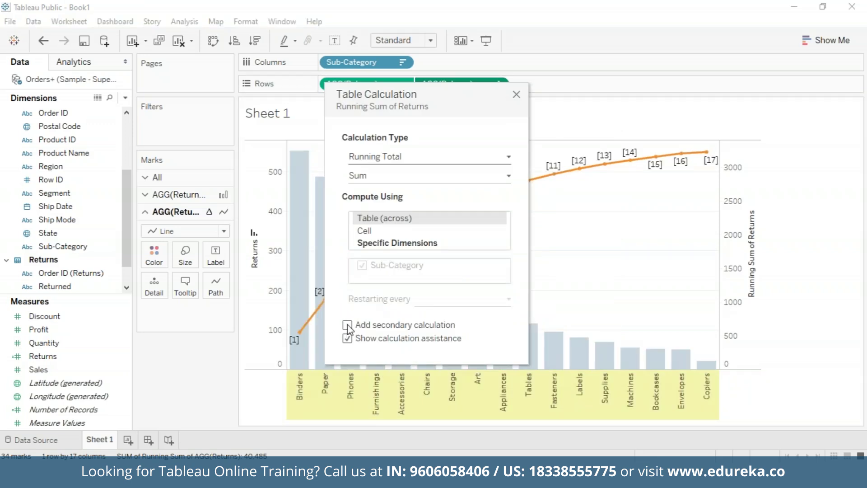
left_click(347, 326)
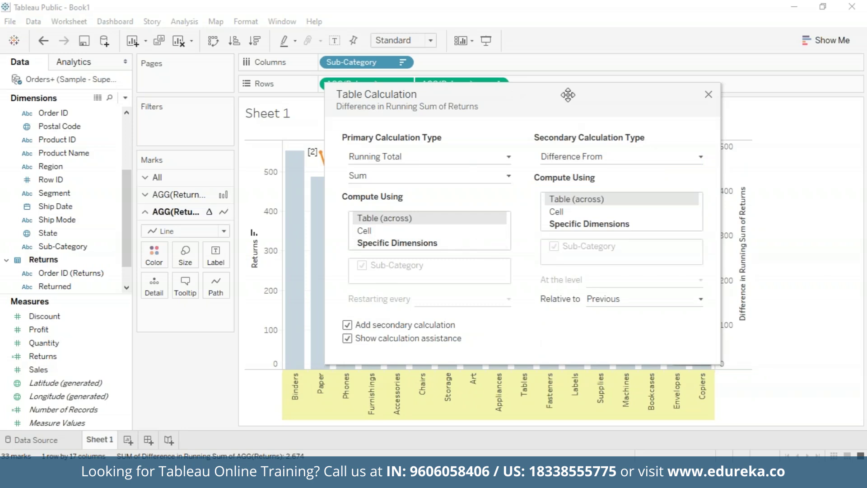
left_click_drag(569, 95, 460, 101)
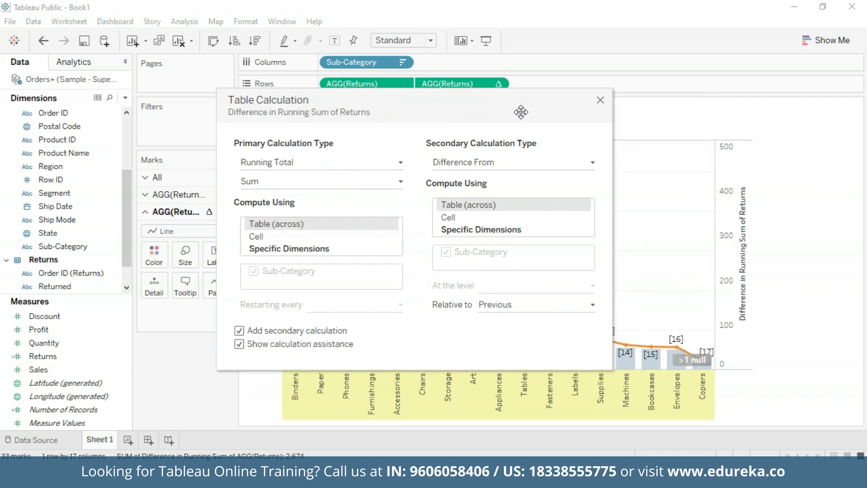
left_click(594, 164)
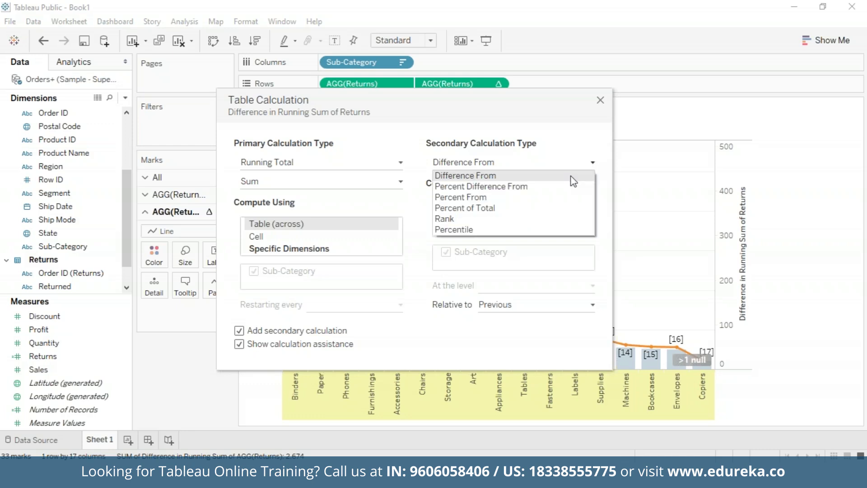
left_click(535, 209)
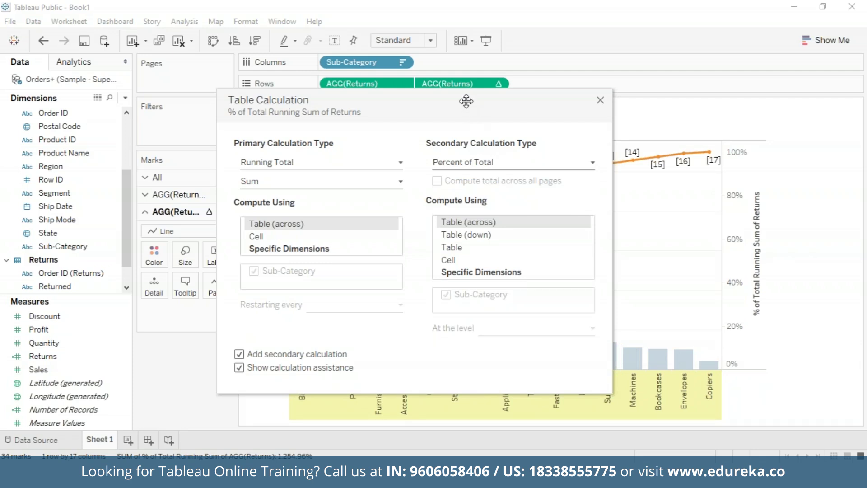
left_click_drag(463, 100, 179, 61)
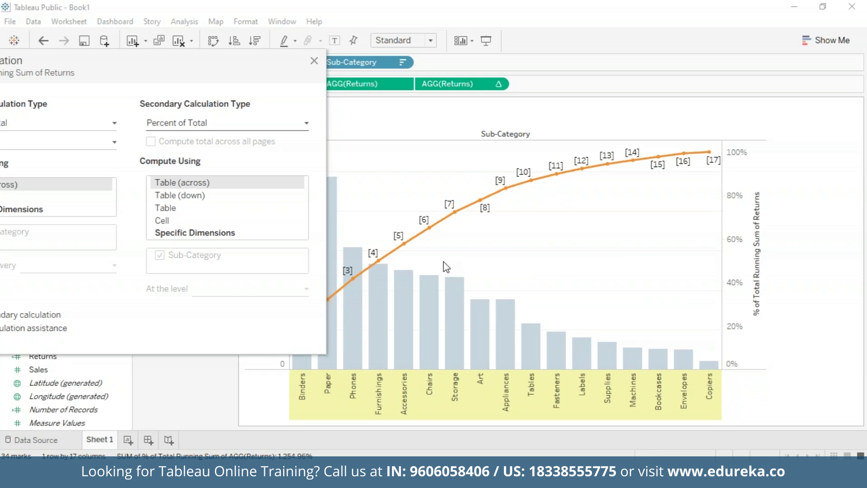
left_click_drag(203, 69, 333, 73)
left_click(444, 66)
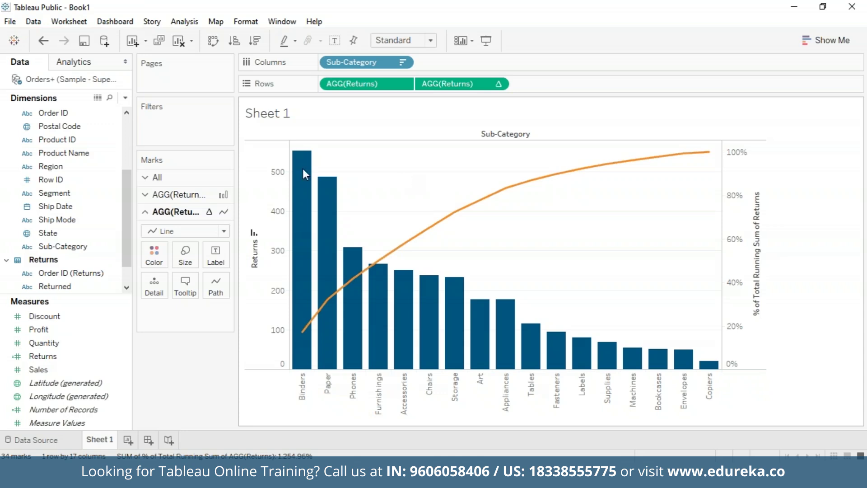
Check the bar tooltips: cumulative Returns reach 17.11% after Binders and 41.79% by Phones.
mouse_move(302, 169)
mouse_move(365, 254)
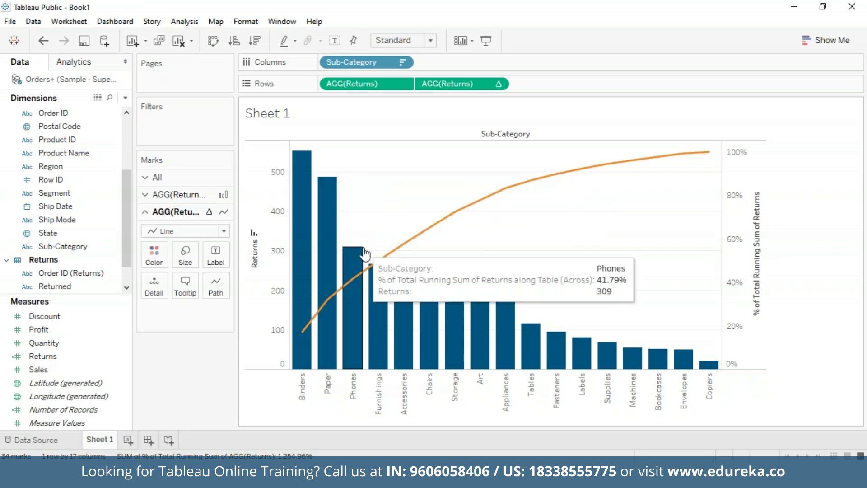